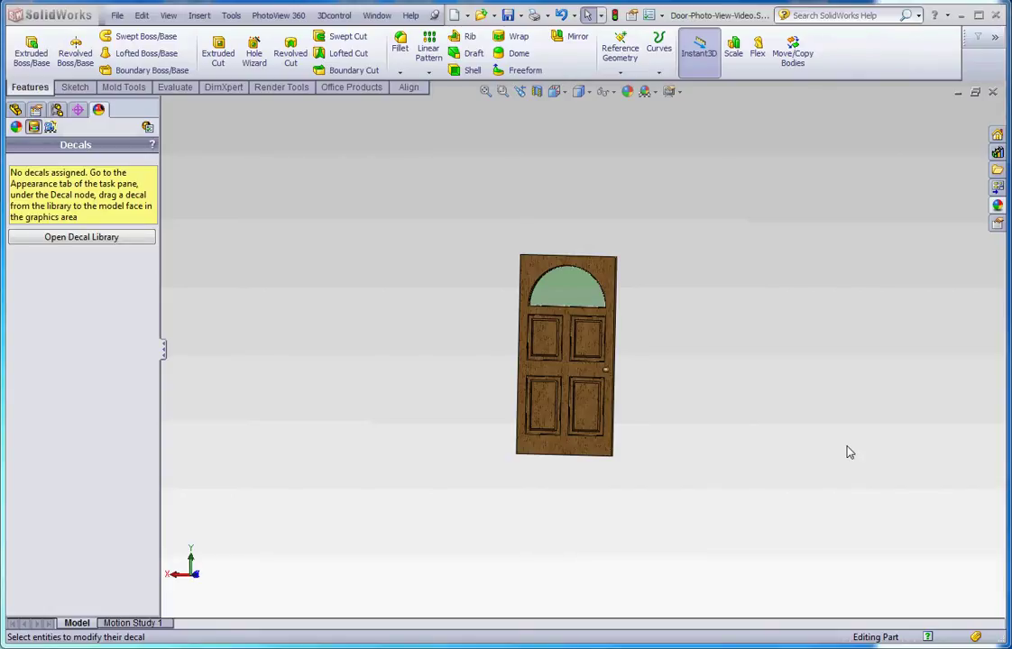
- Run a final render of the door from the distant view, inspect it beside the preview, and close both render windows
click(278, 18)
click(307, 118)
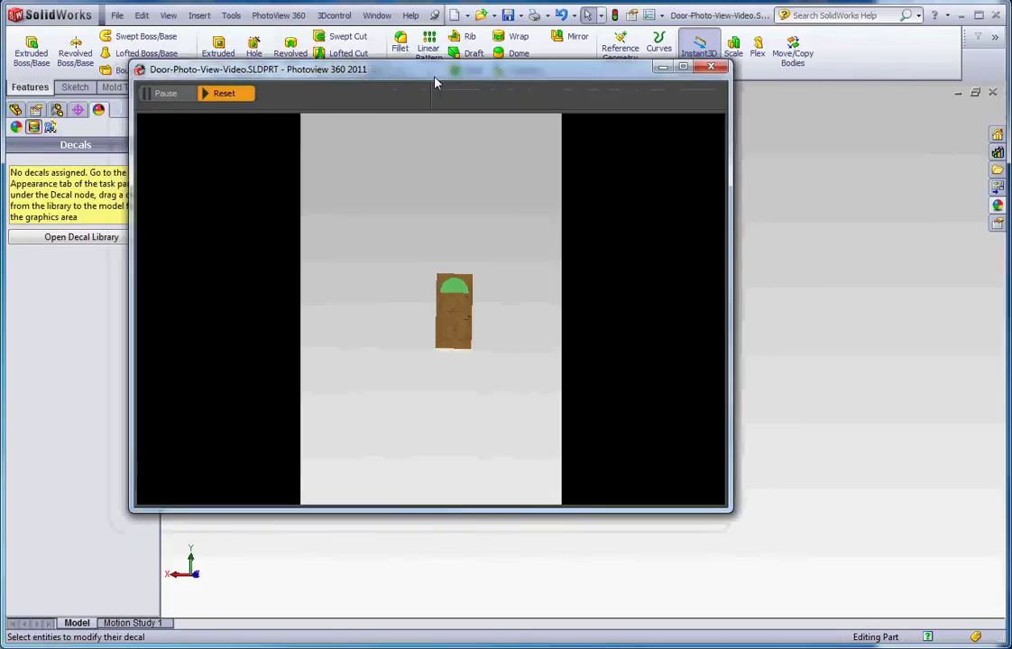
drag(435, 83, 199, 133)
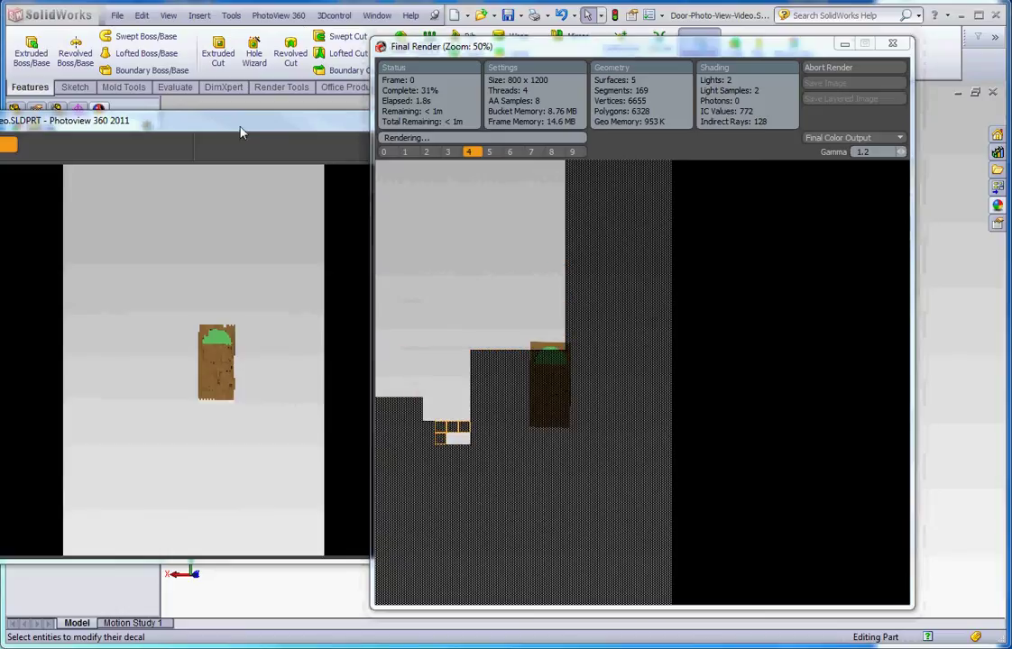
drag(231, 126, 394, 118)
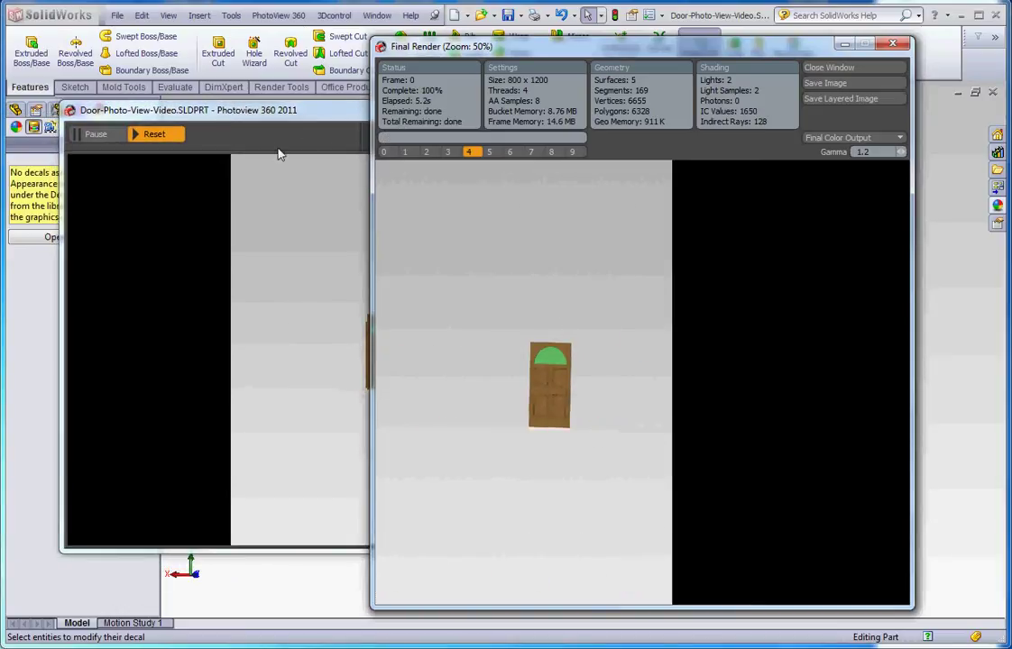
mouse_move(252, 110)
mouse_down()
mouse_move(215, 125)
mouse_move(255, 123)
mouse_up()
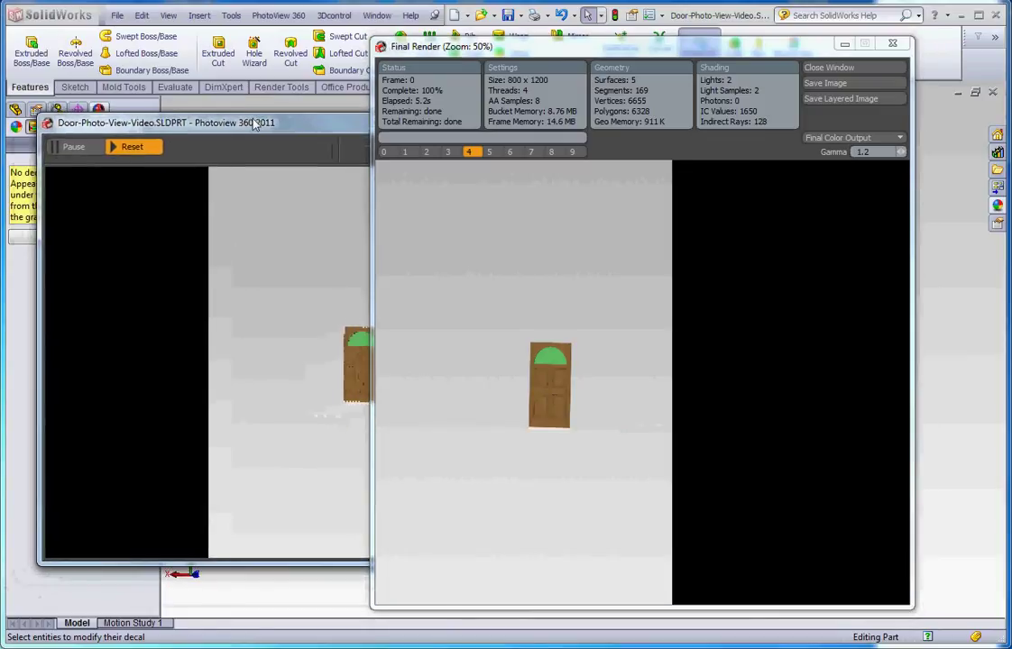
drag(503, 52, 582, 45)
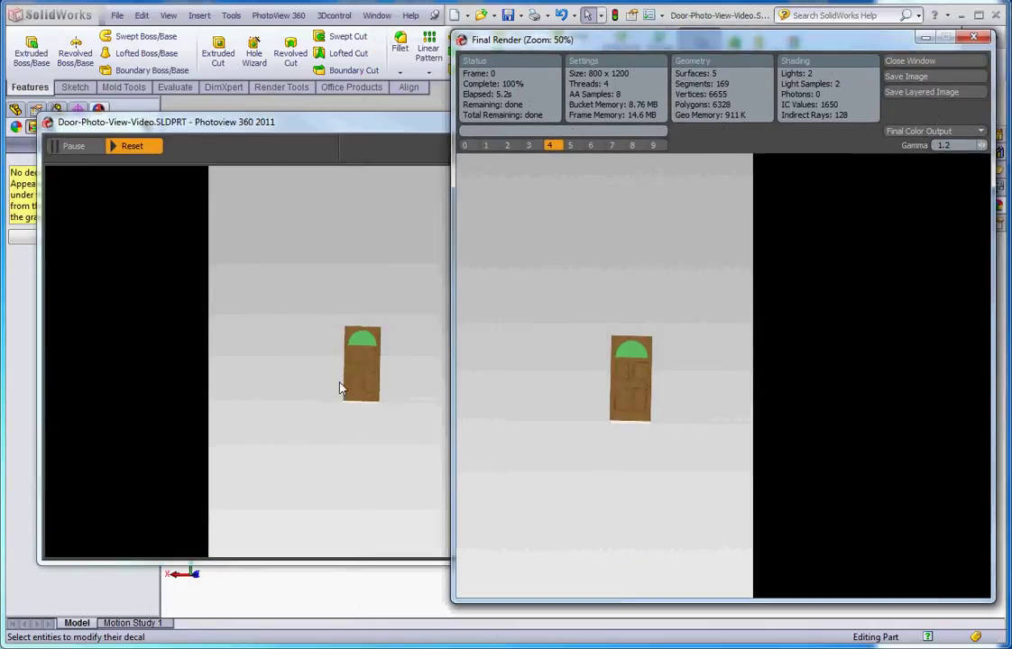
drag(596, 39, 306, 34)
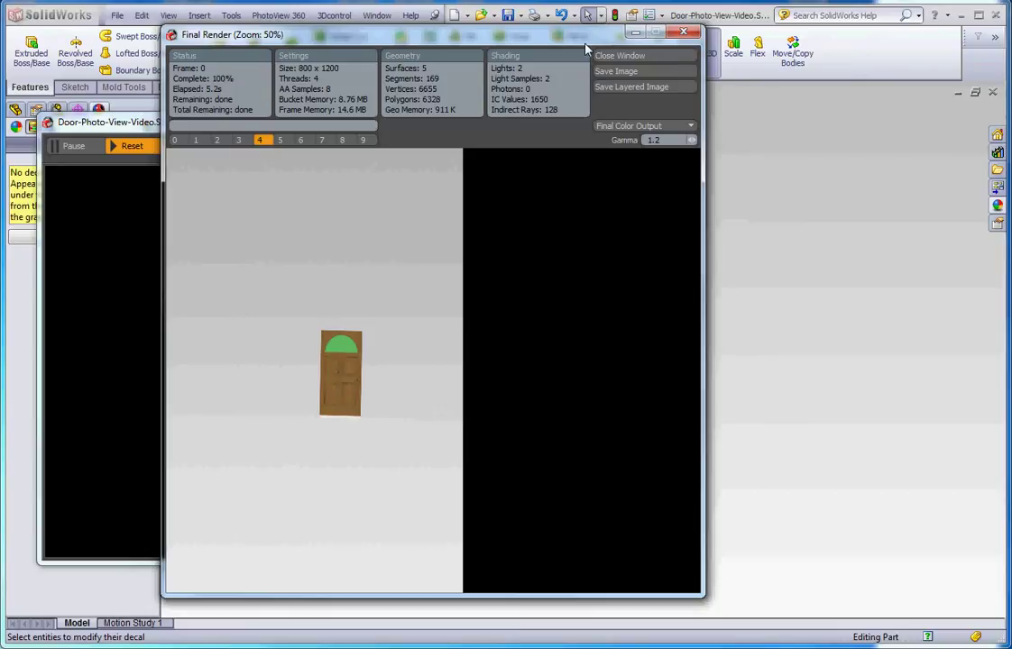
click(620, 56)
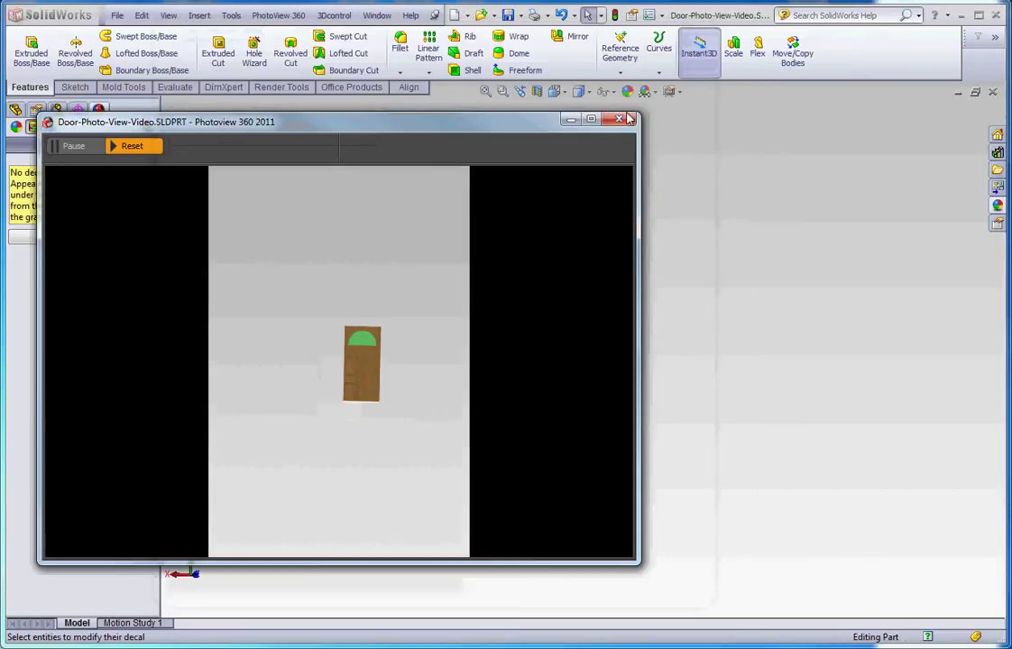
click(621, 119)
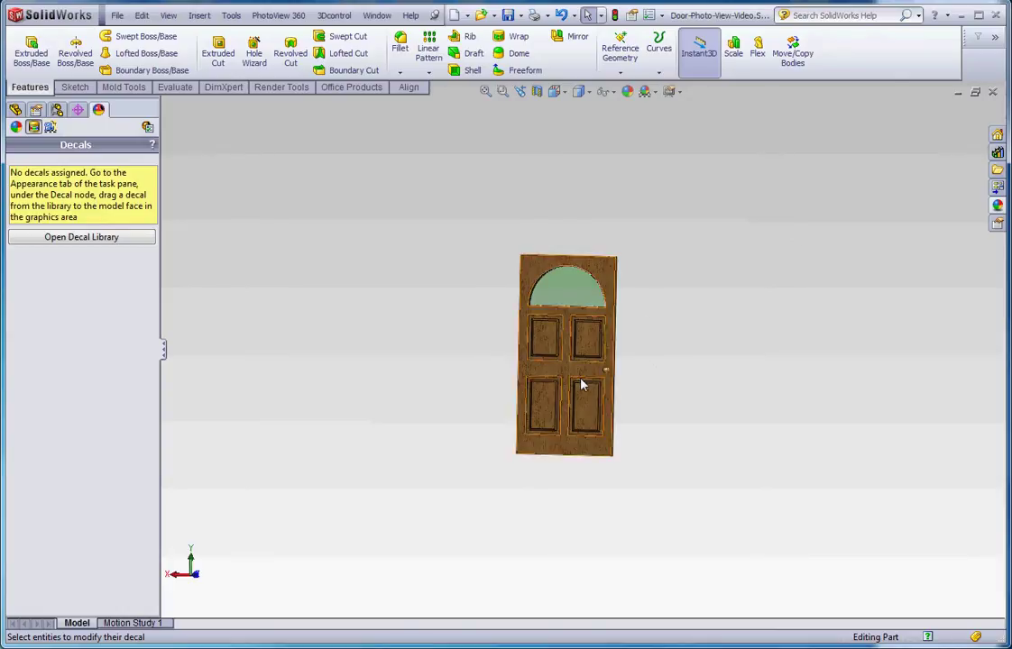
- Run a final render with the door filling most of the frame, compare it with the preview, and close both windows
scroll(583, 361, up, 3)
scroll(574, 335, down, 8)
scroll(582, 361, down, 2)
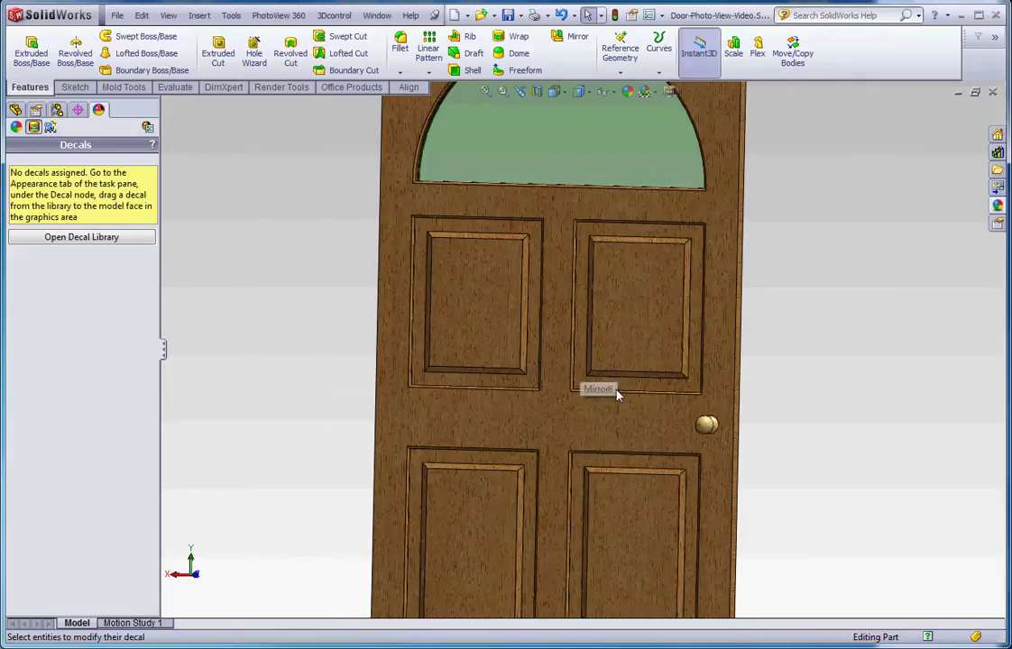
scroll(610, 380, up, 4)
scroll(605, 379, down, 4)
scroll(537, 359, down, 3)
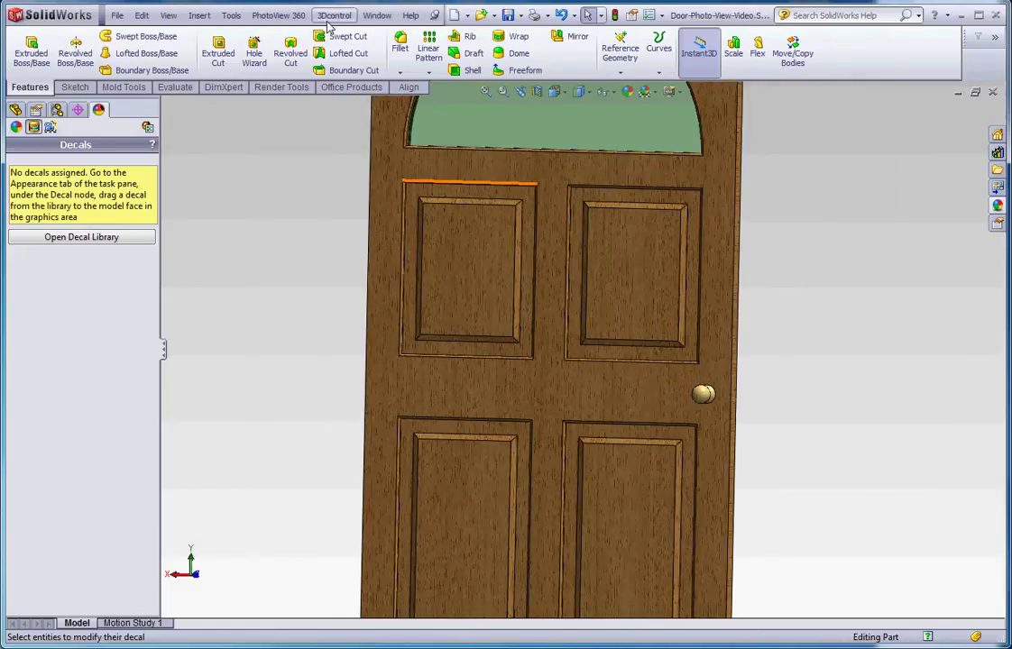
click(273, 17)
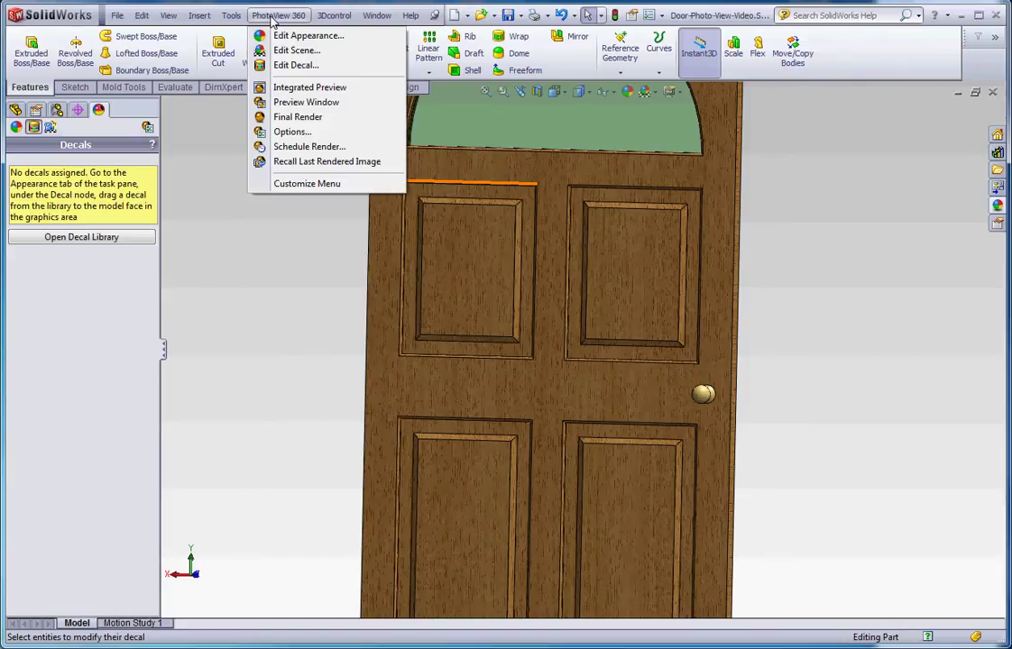
click(305, 118)
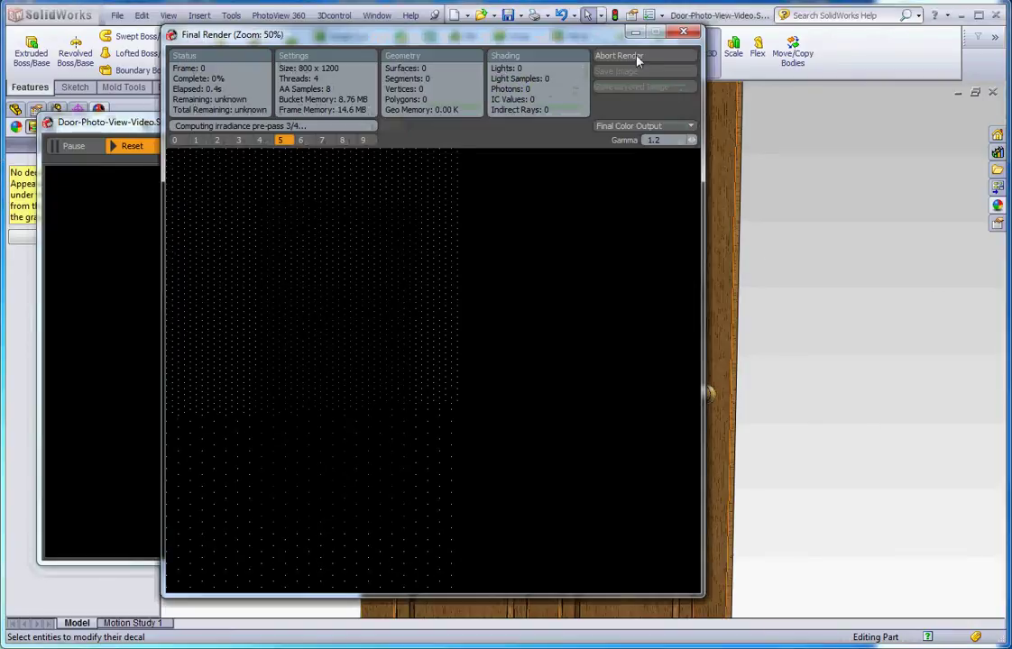
drag(414, 34, 539, 42)
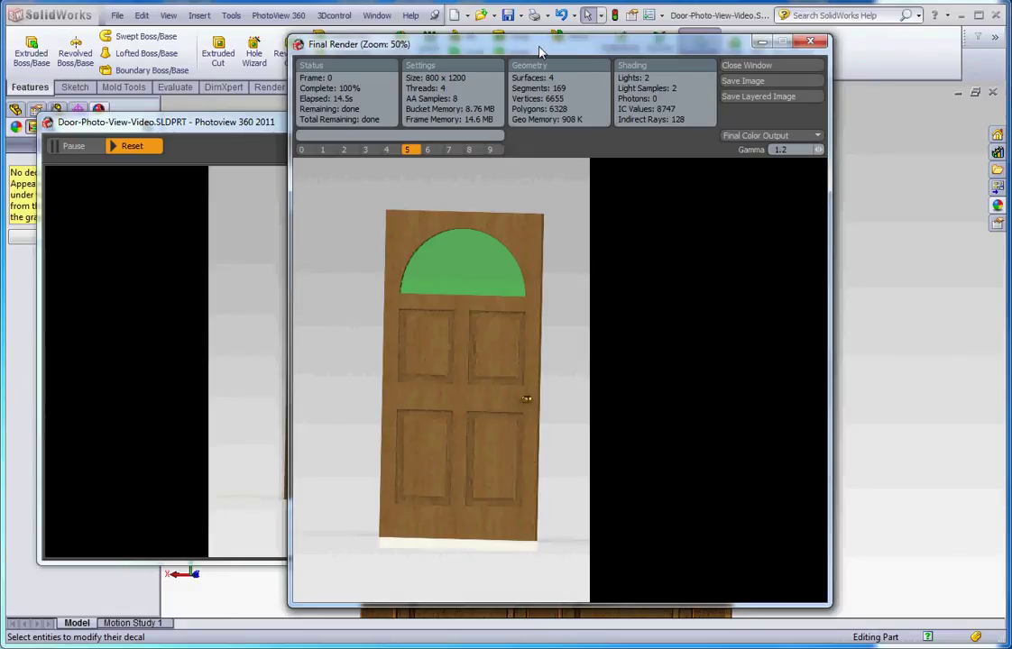
drag(539, 51, 697, 51)
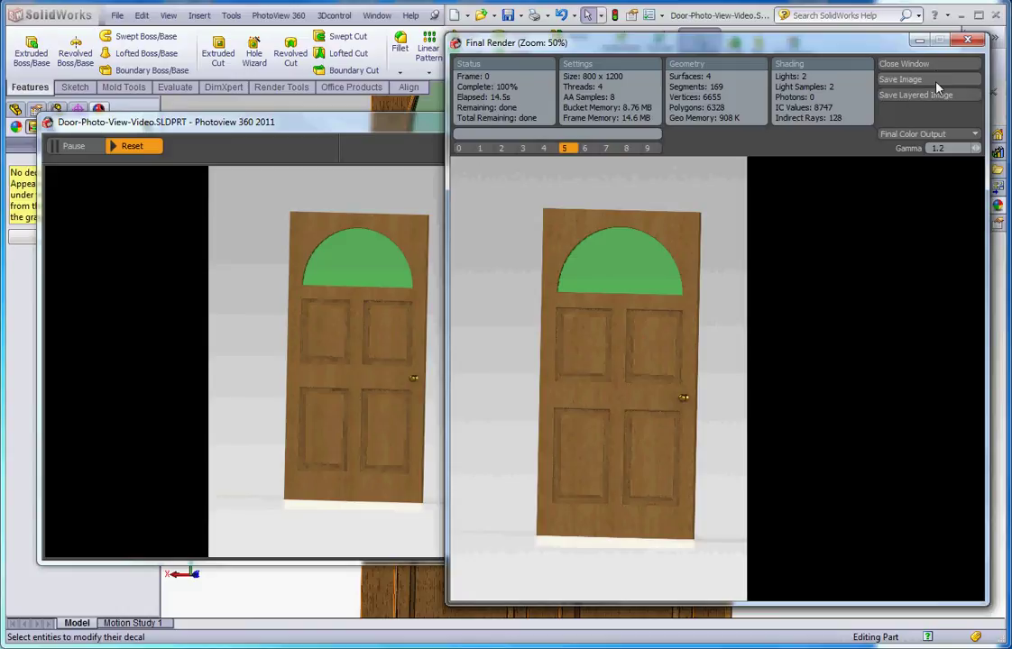
click(904, 63)
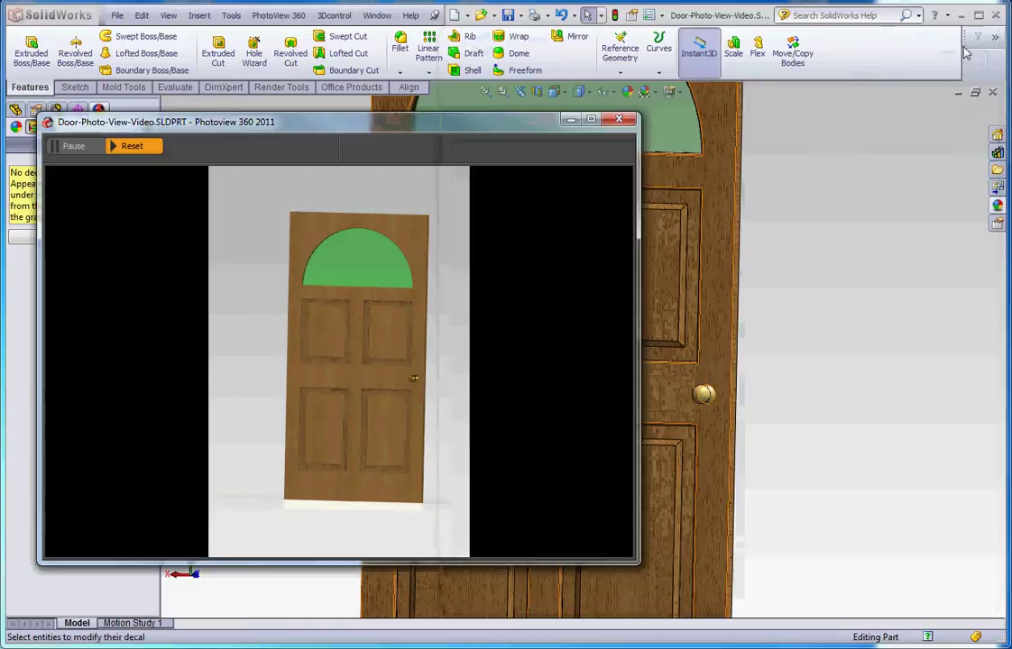
click(619, 118)
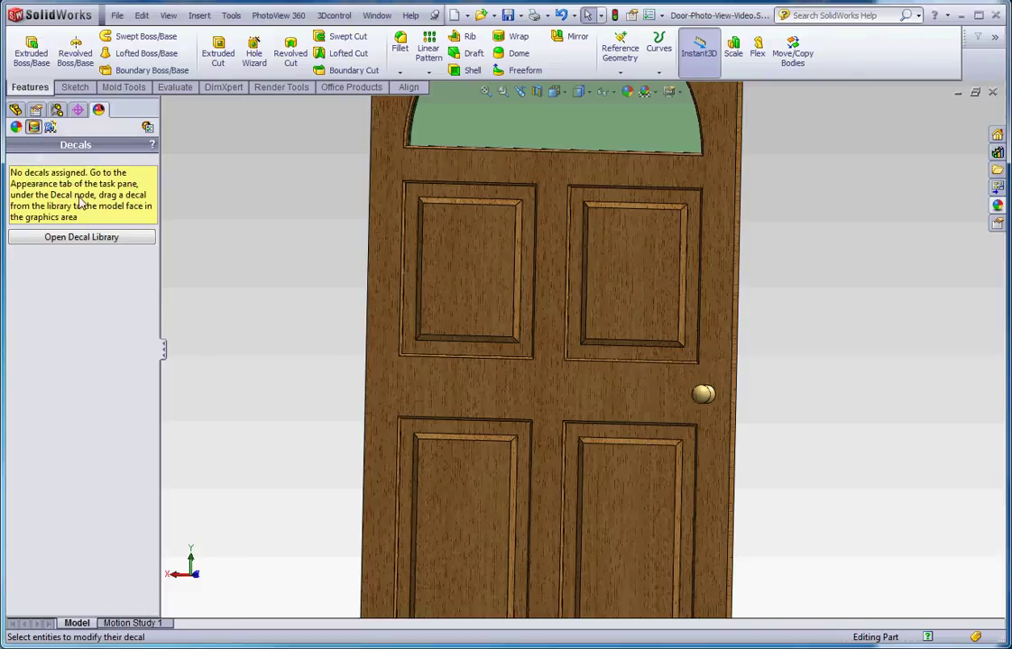
- Review the part's assigned appearances and decals, and open the decal library to examine the supplied decals
click(16, 127)
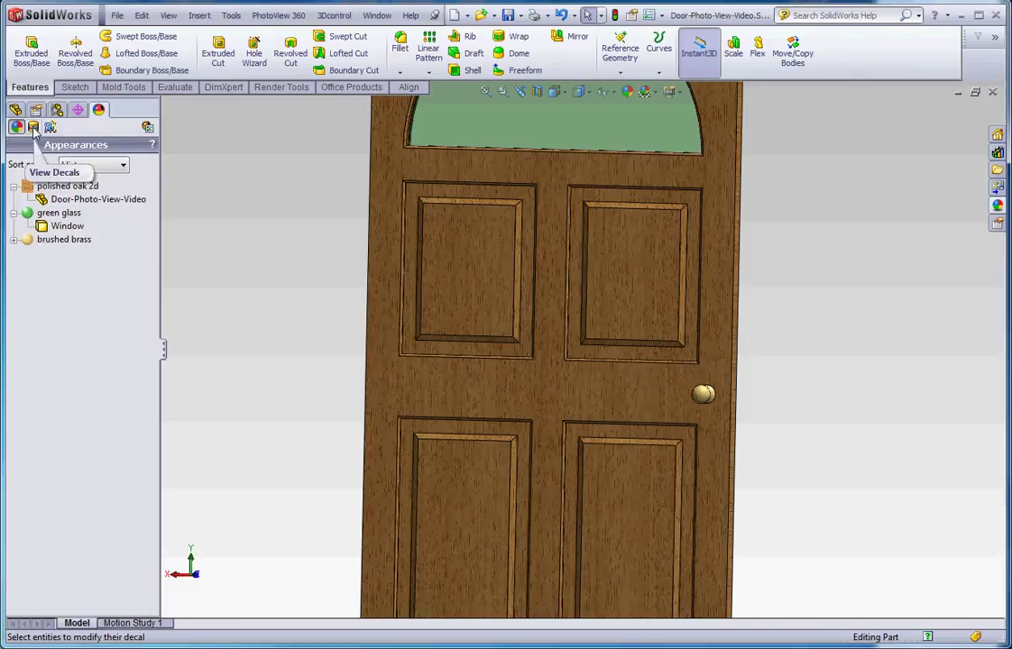
click(33, 127)
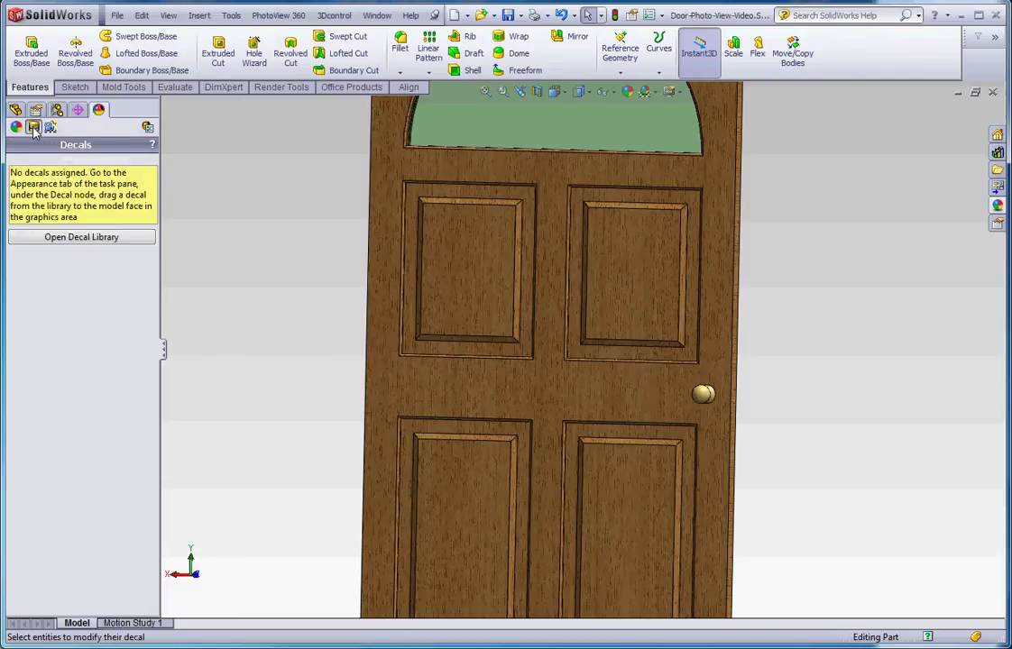
click(80, 238)
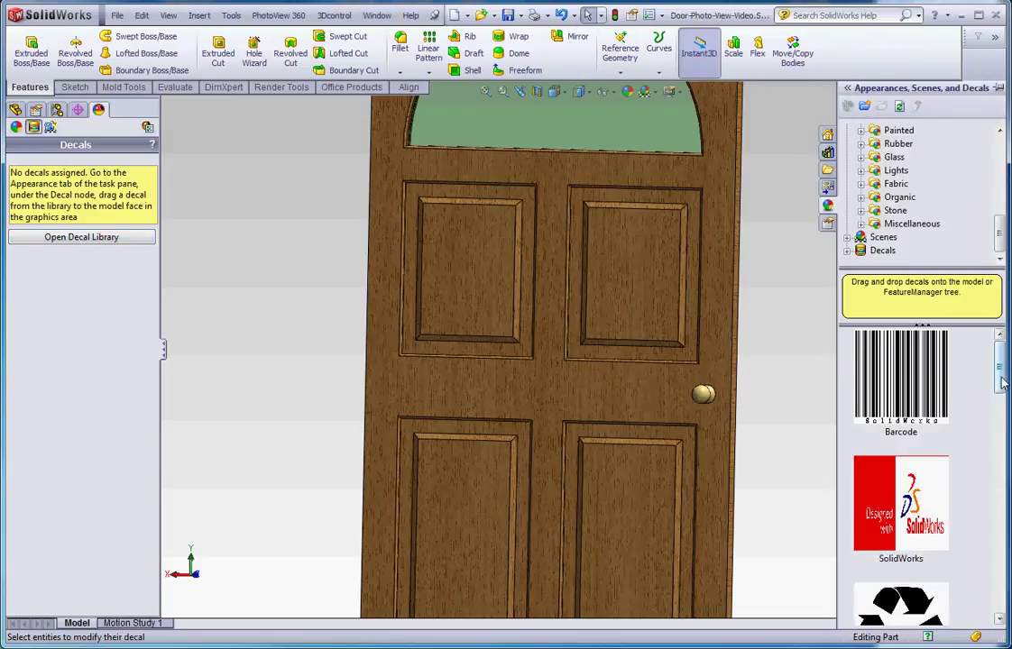
drag(1008, 389, 994, 370)
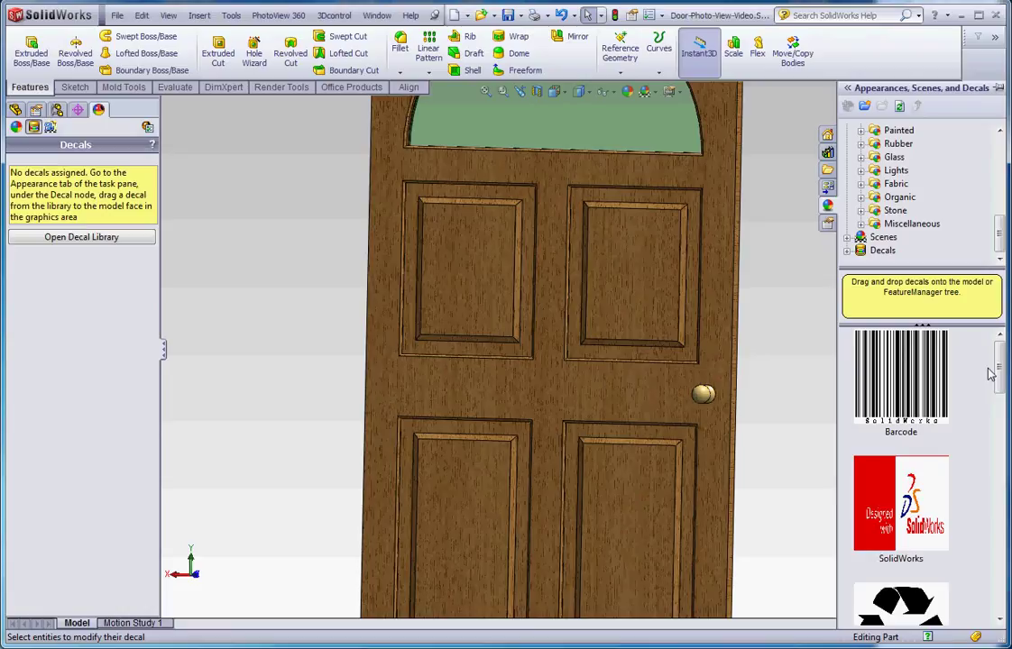
- Add a decal to the part using 090828Logo3-transparent.png from the Flash Copy 265 2012-2 > Prep > Week3 folder on My Book (N:)
right_click(88, 205)
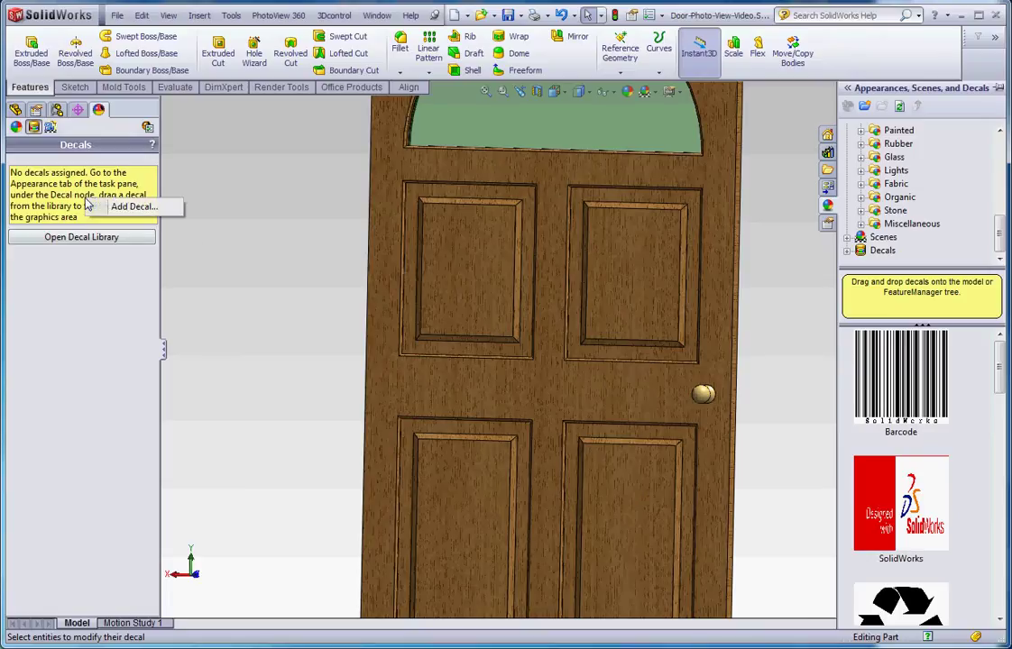
right_click(87, 307)
click(144, 315)
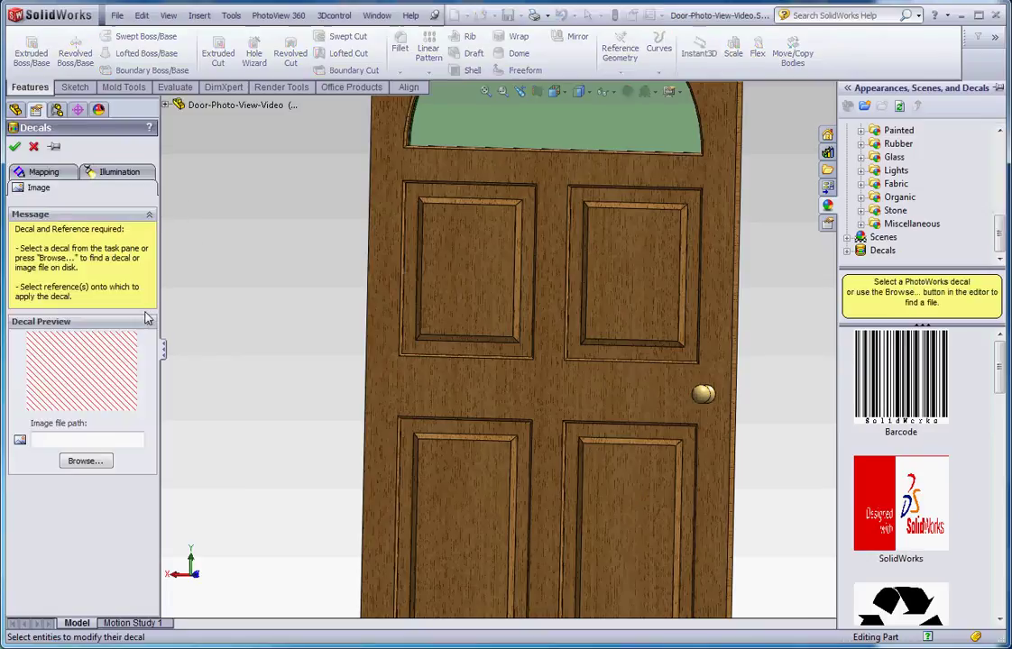
click(84, 461)
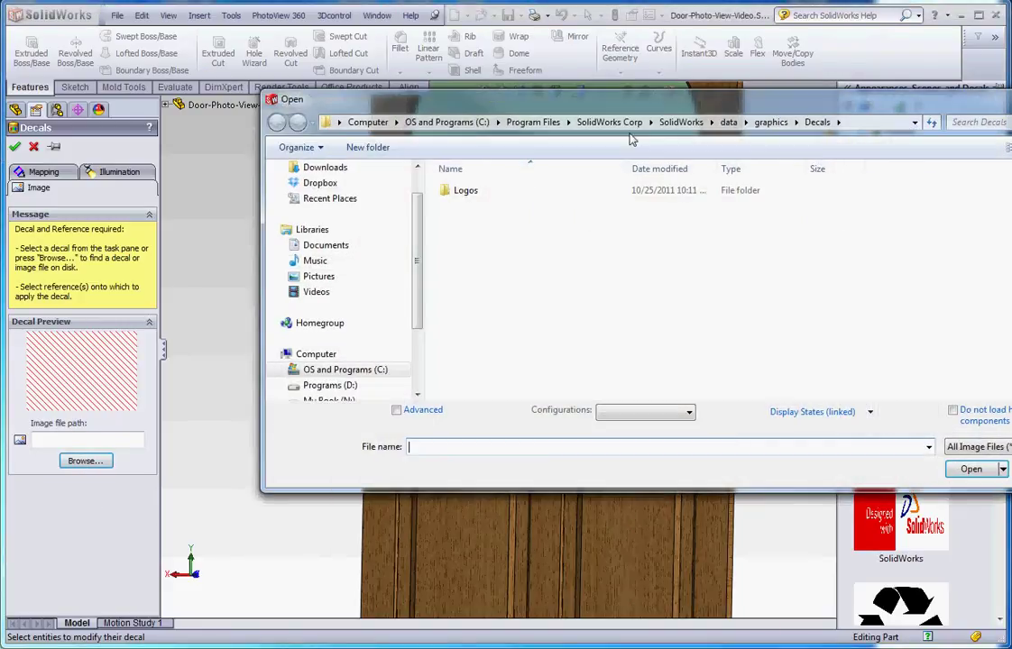
click(367, 122)
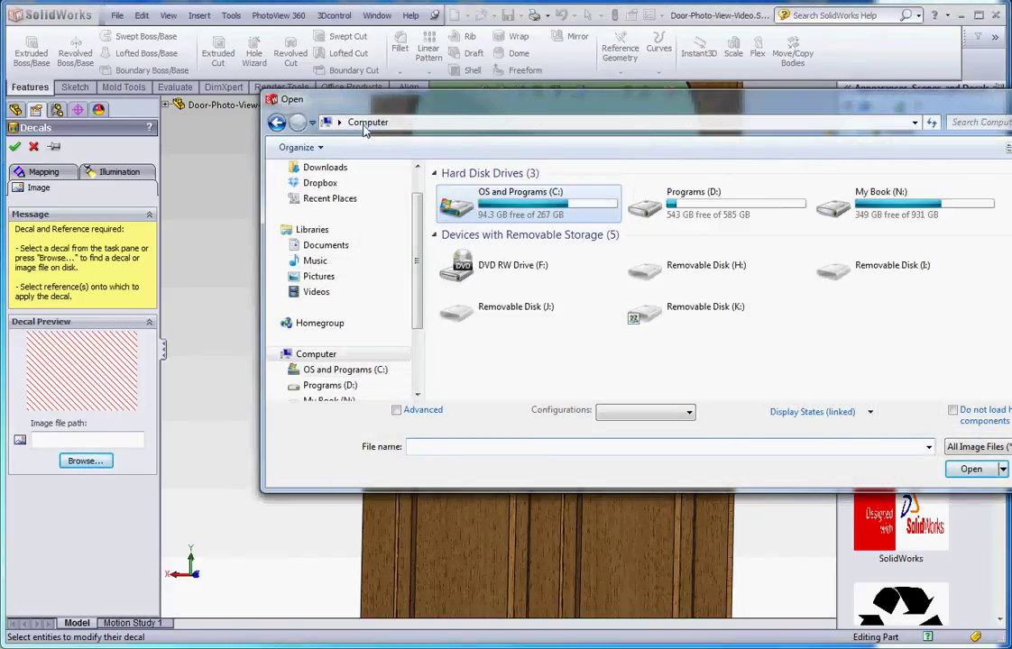
double_click(885, 210)
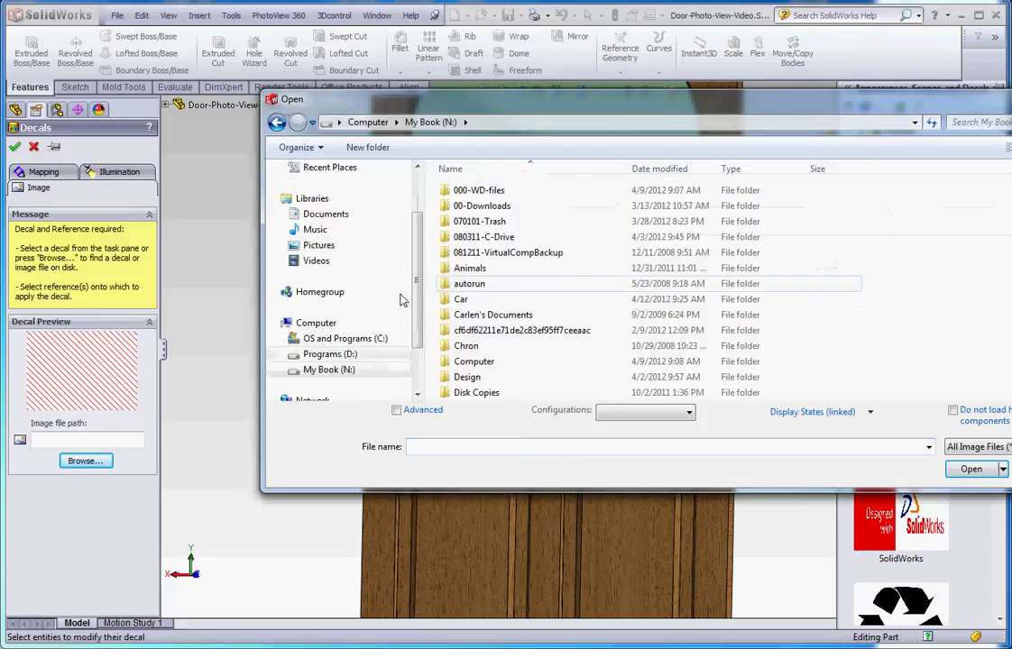
scroll(419, 303, down, 1)
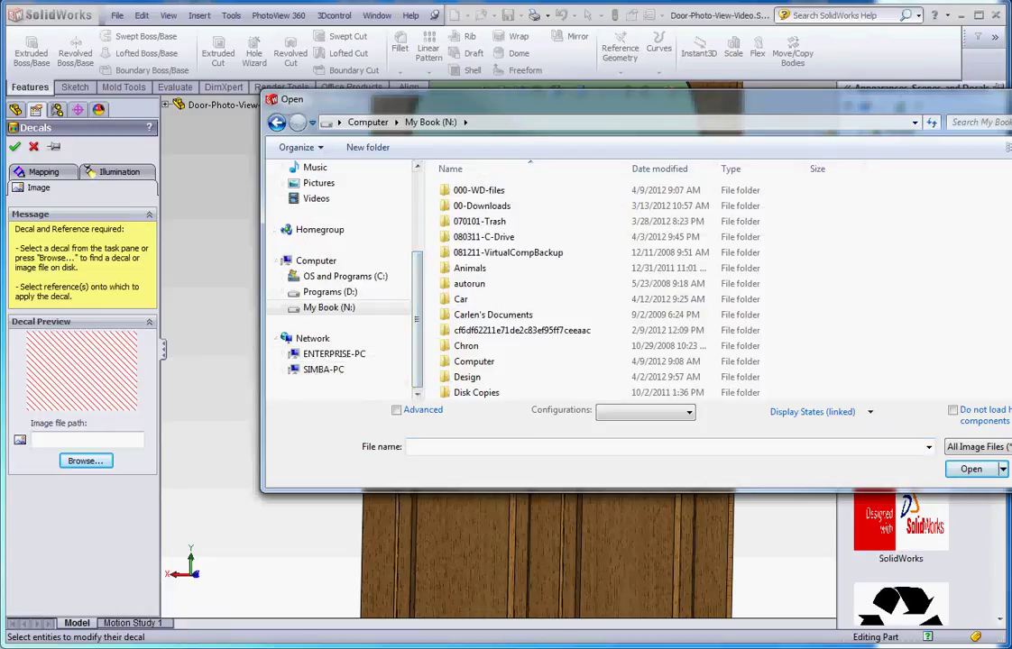
scroll(917, 282, down, 2)
scroll(505, 343, down, 5)
double_click(455, 305)
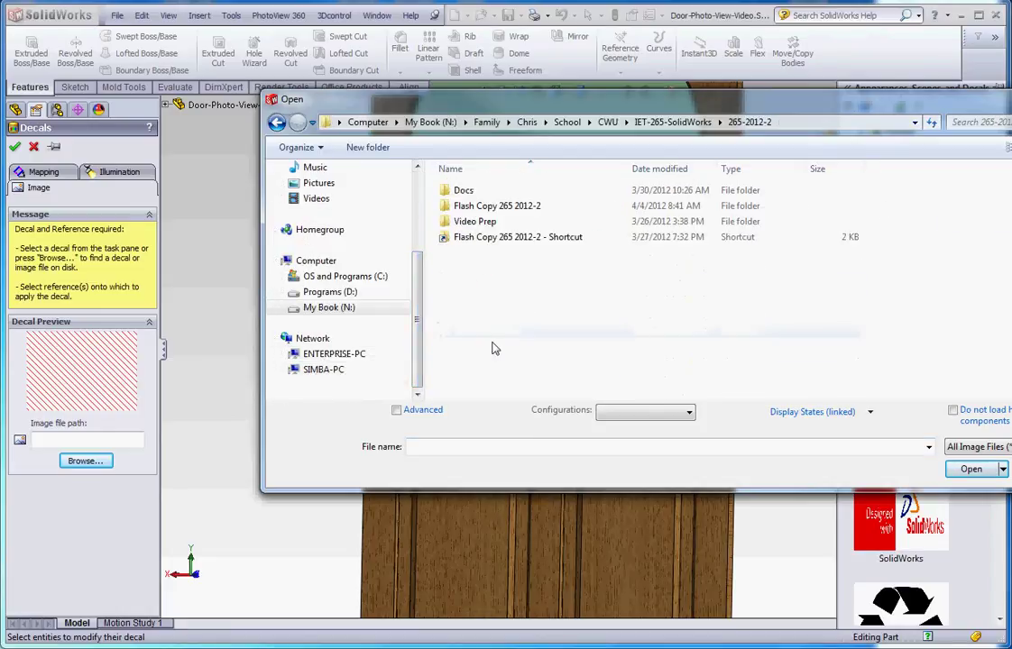
double_click(465, 206)
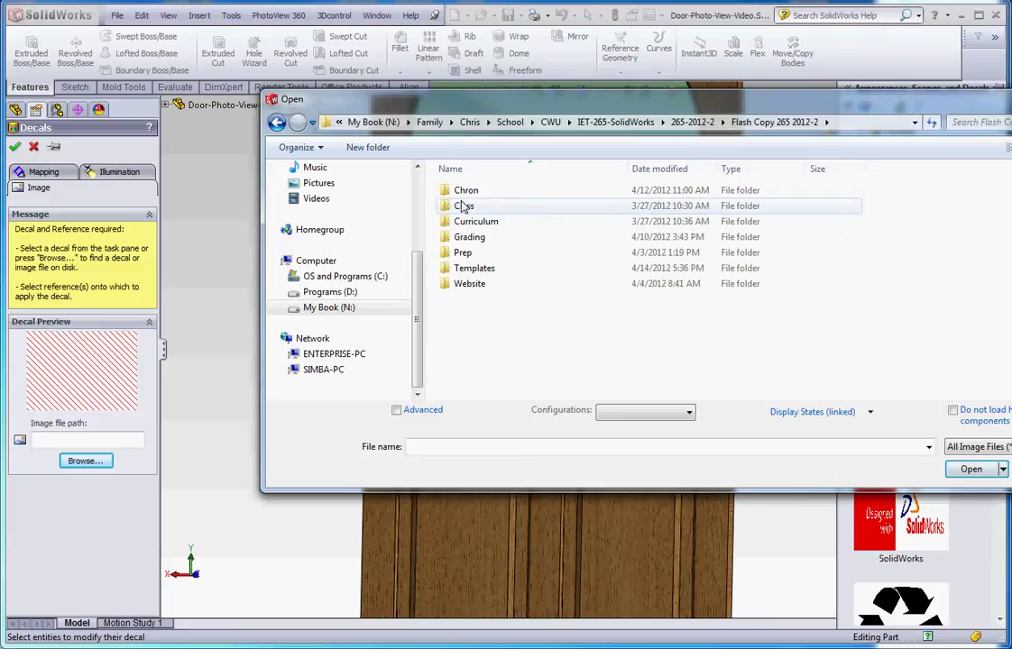
double_click(460, 253)
double_click(467, 225)
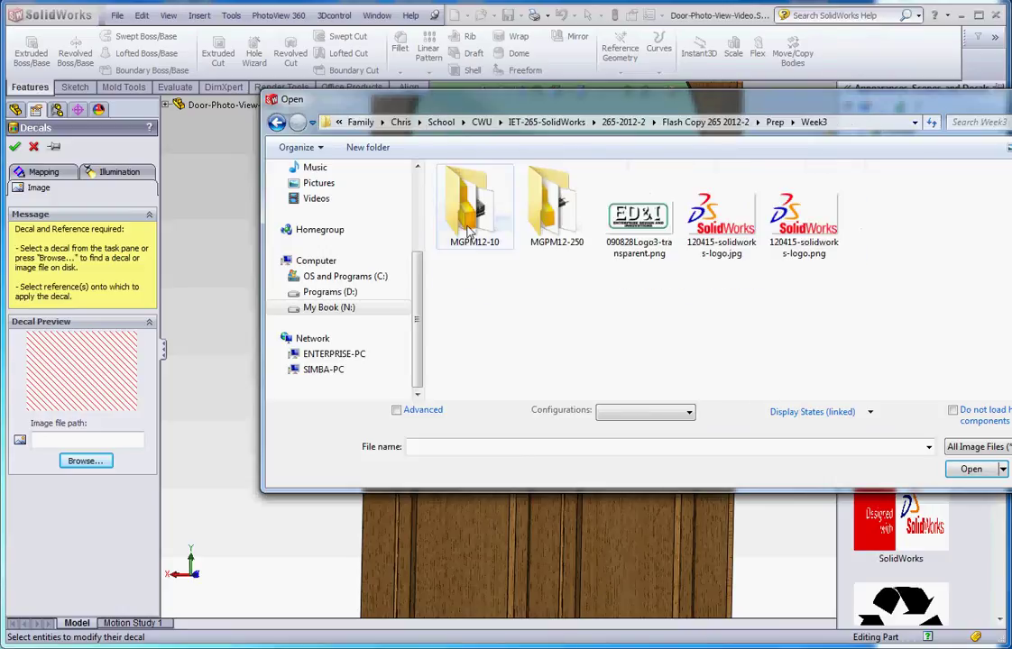
double_click(636, 226)
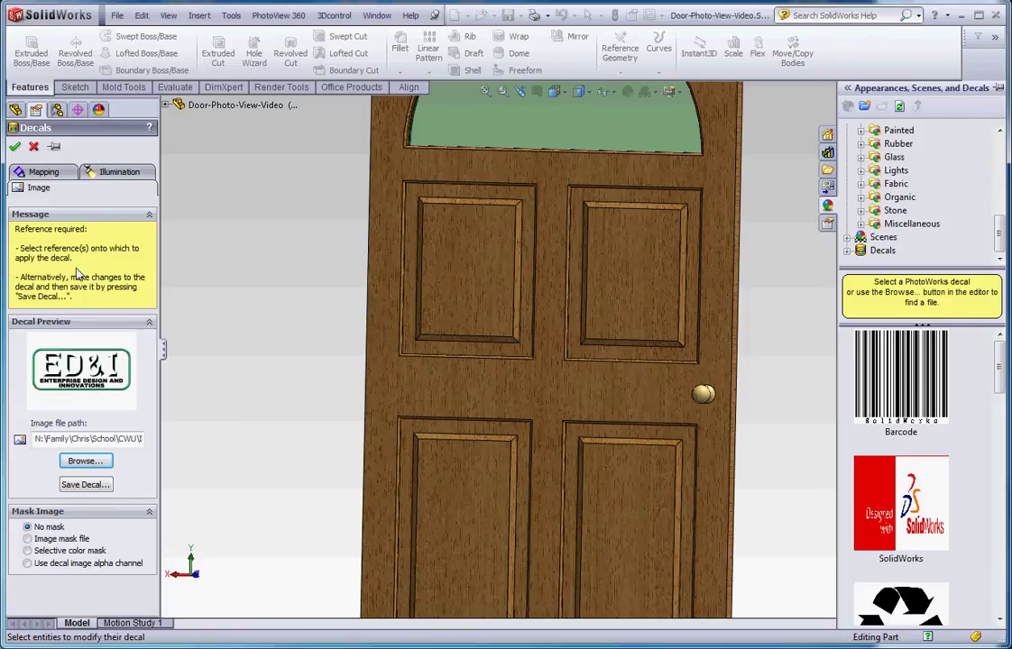
- Apply the logo decal to the door's front face and shrink it to about 14.7 by 7.4 in on the rail between the panels
click(550, 395)
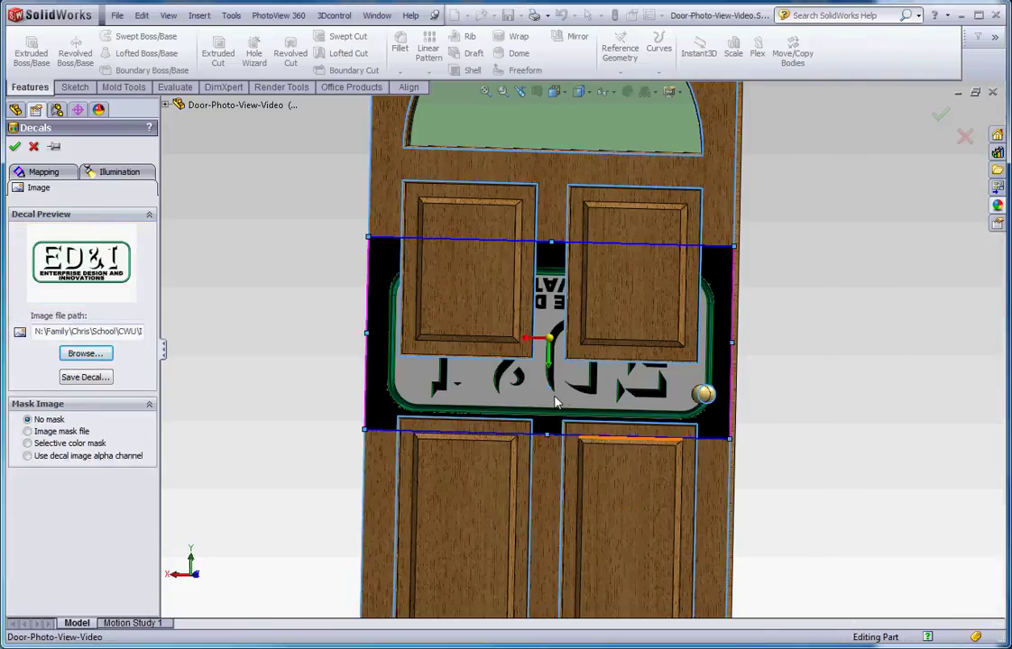
drag(566, 397, 719, 351)
drag(739, 288, 607, 384)
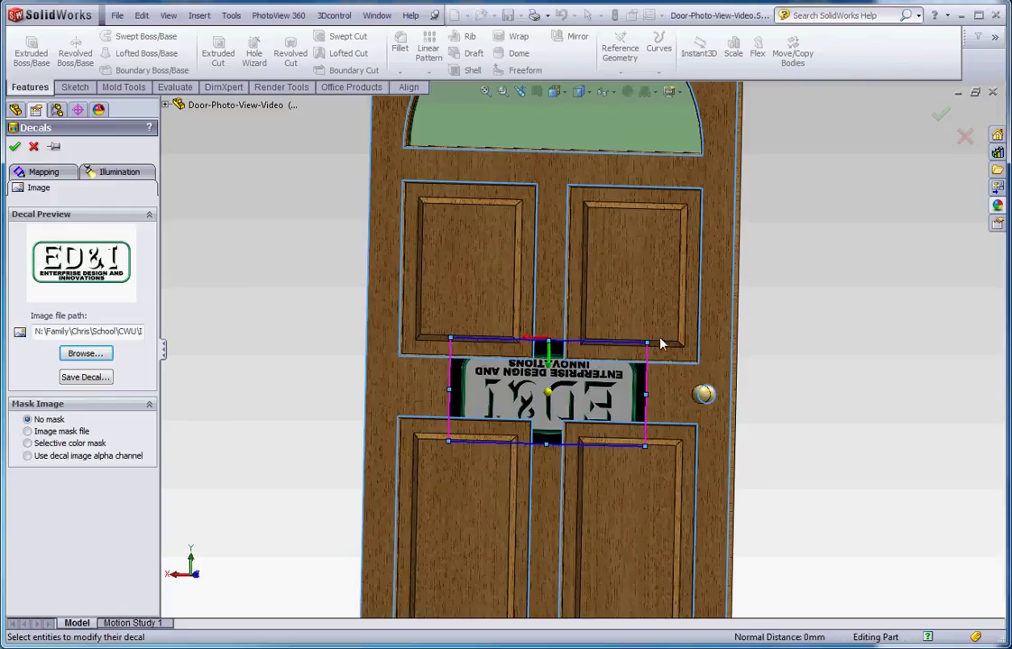
drag(649, 350, 577, 397)
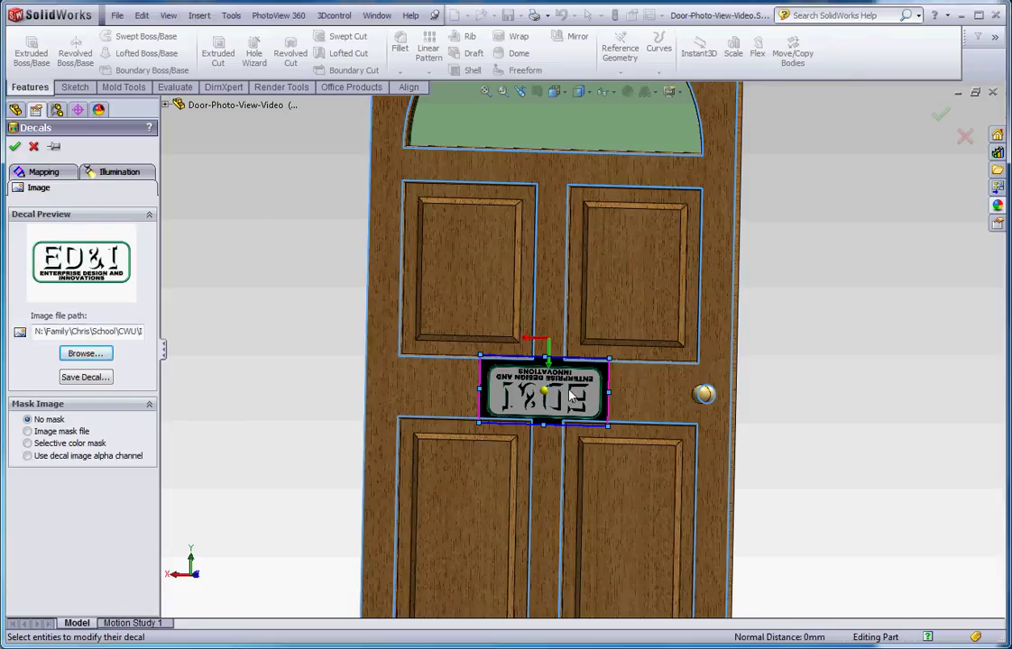
- Rotate the logo decal to 180 degrees in its mapping settings so the text reads upright on the door
click(47, 174)
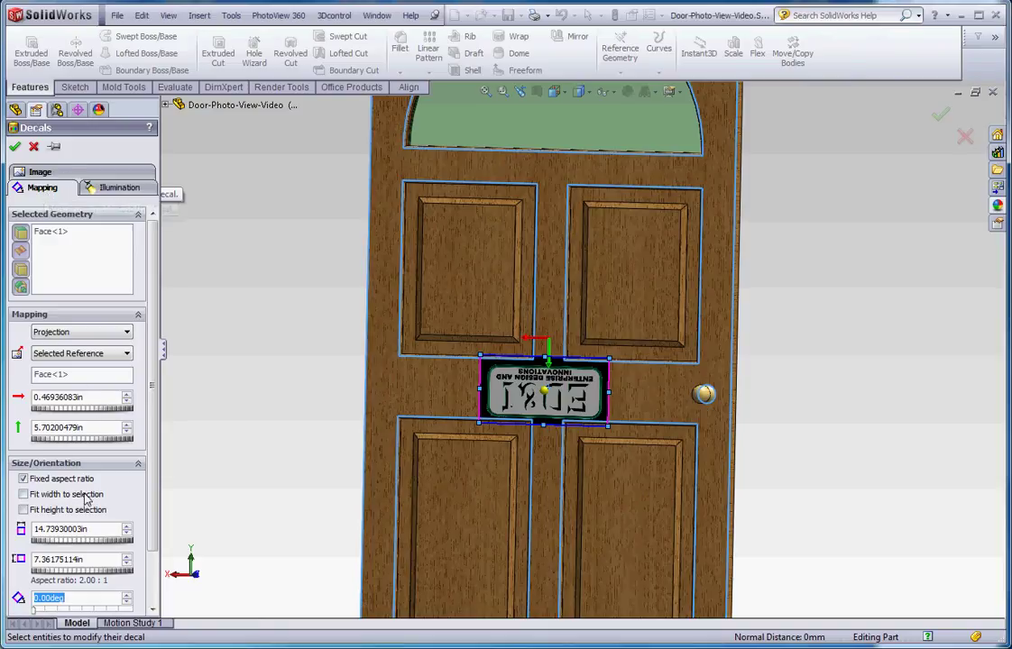
scroll(135, 505, down, 2)
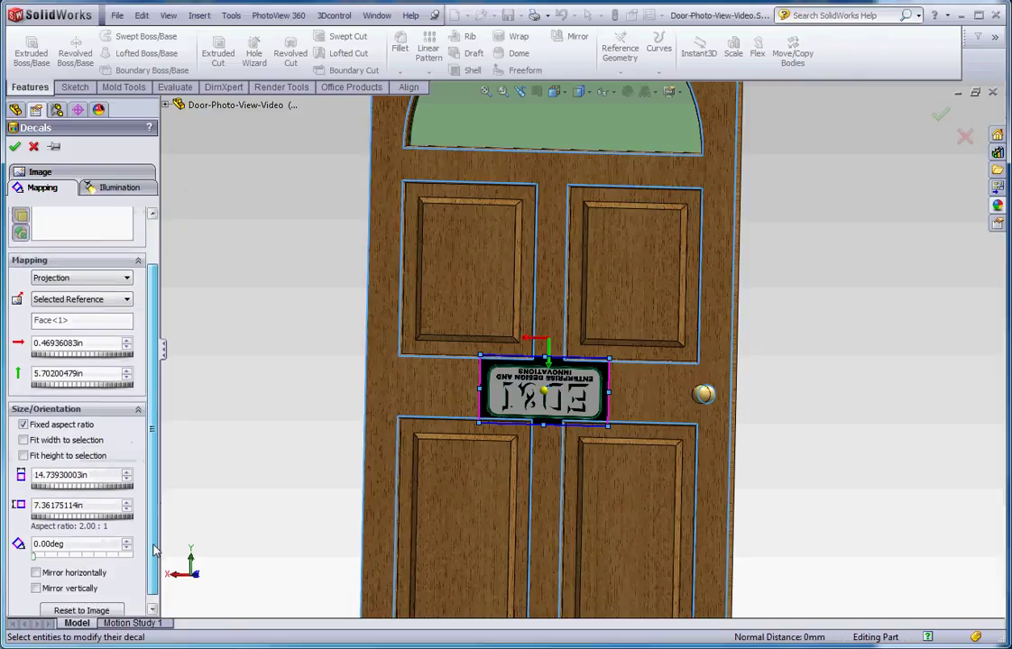
click(77, 547)
drag(77, 547, 3, 539)
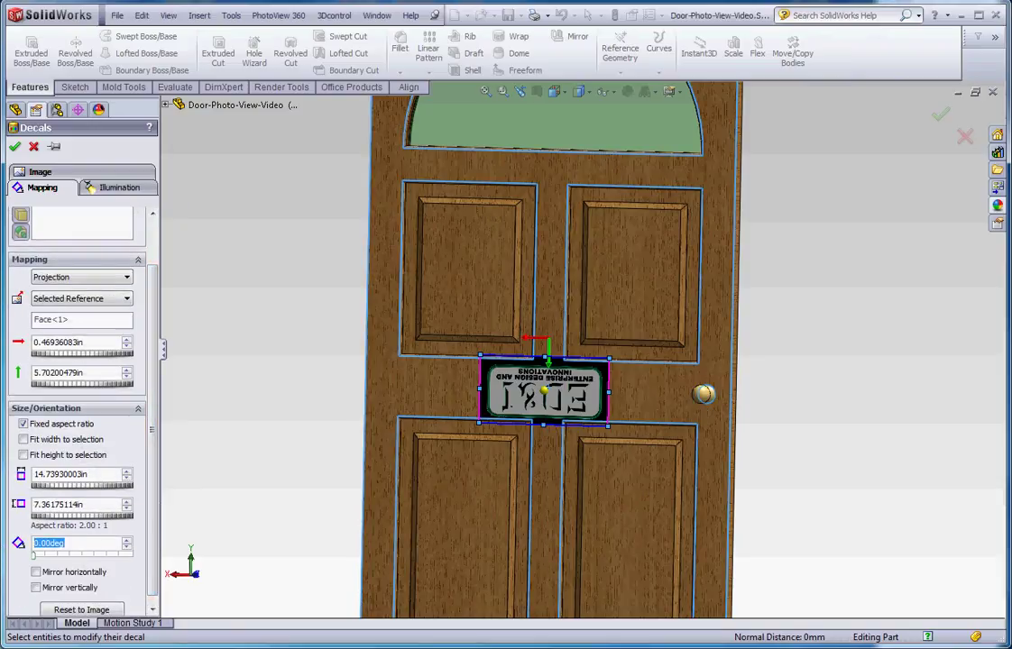
text(180)
key(Return)
- Resize the decal to about 13.7 by 6.8 in so it fits the rail between the door panels, and accept it
click(83, 504)
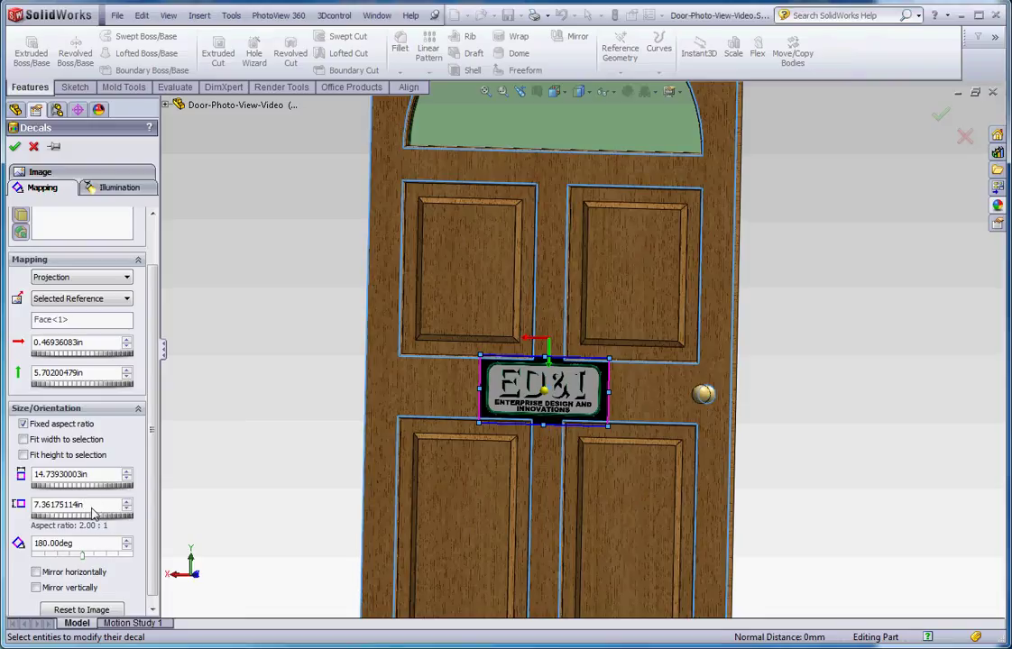
mouse_move(90, 518)
mouse_down()
mouse_move(100, 515)
mouse_move(76, 515)
mouse_move(108, 515)
mouse_move(79, 515)
mouse_move(101, 521)
mouse_move(88, 516)
mouse_up()
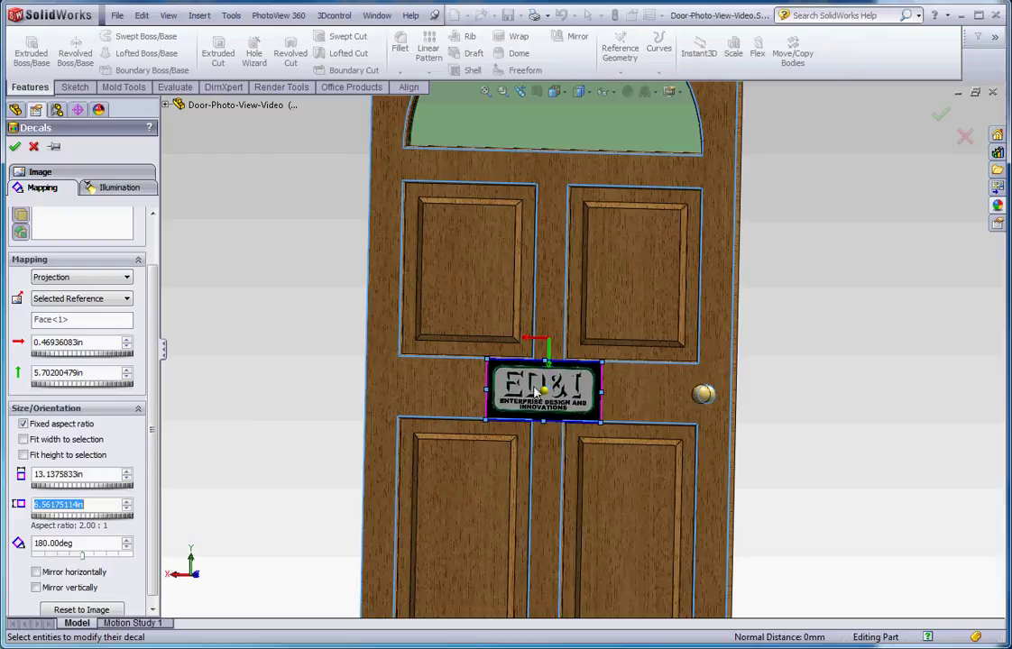
mouse_move(604, 367)
mouse_down()
mouse_move(591, 363)
mouse_move(603, 375)
mouse_up()
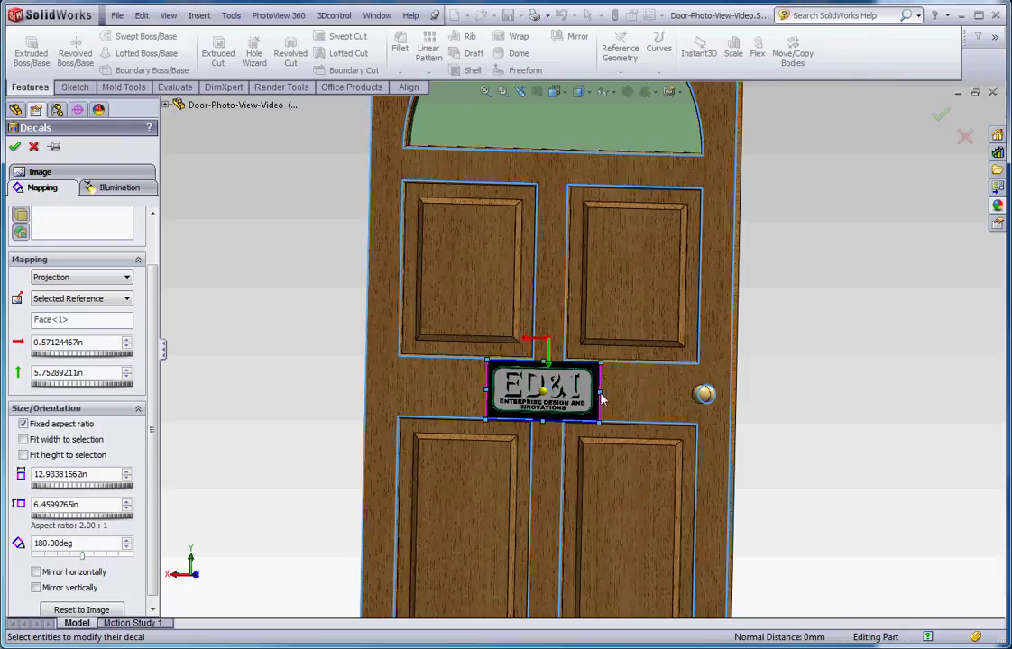
drag(603, 400, 573, 399)
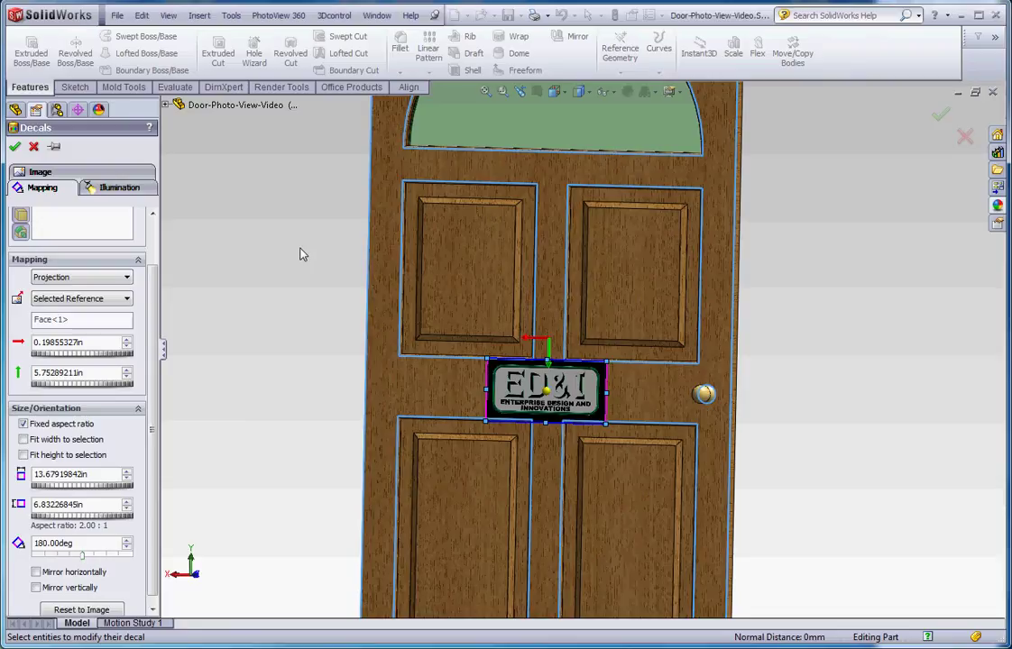
click(15, 146)
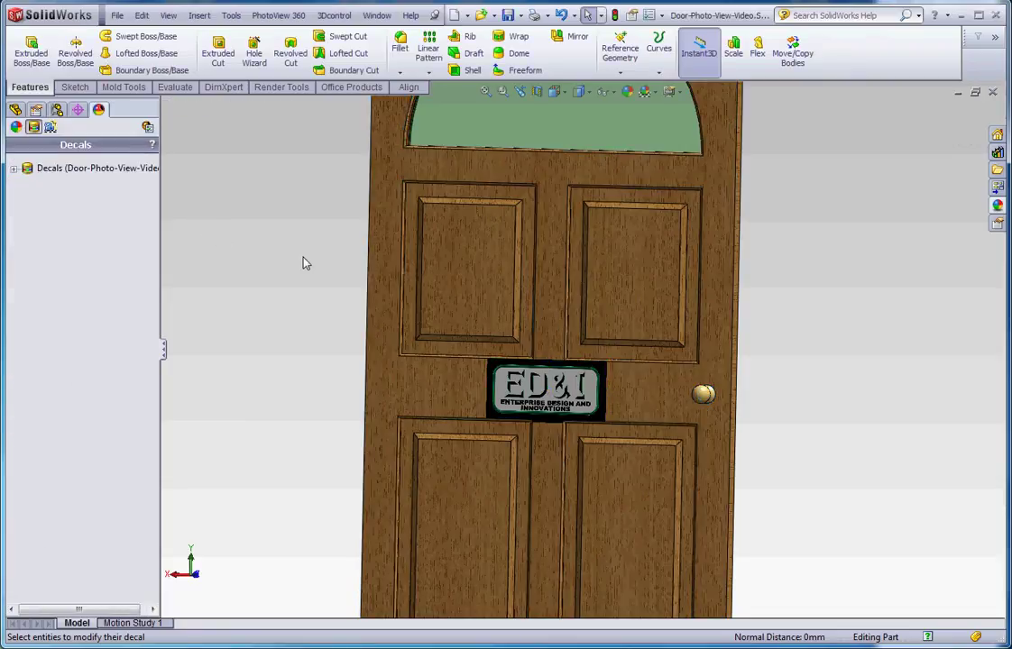
- Run a PhotoView 360 final render of the door with the logo decal and move the render window clear for viewing
click(295, 18)
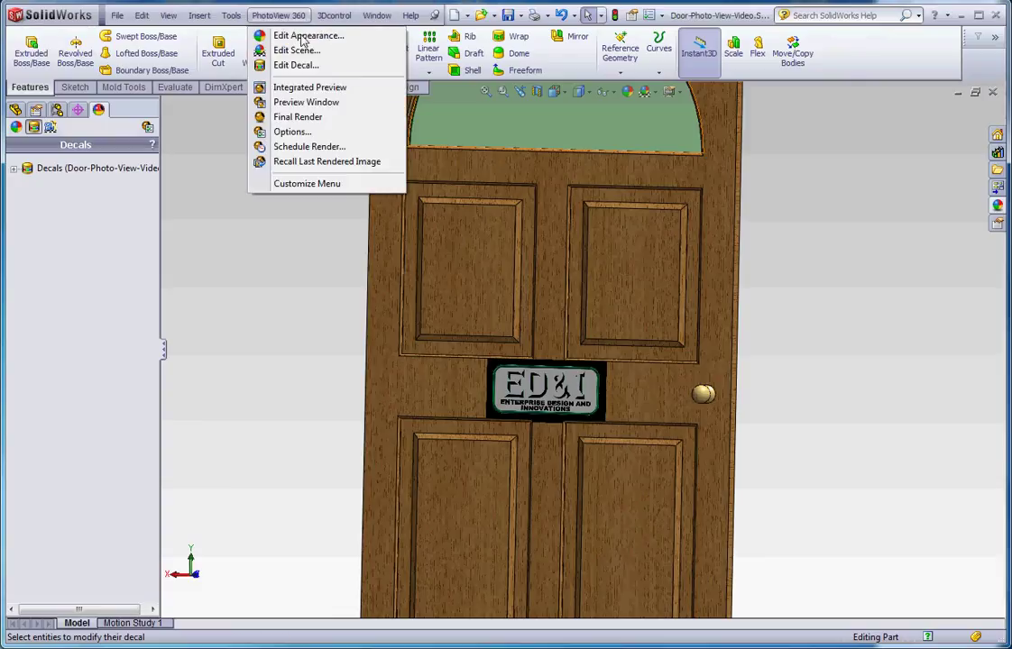
click(311, 115)
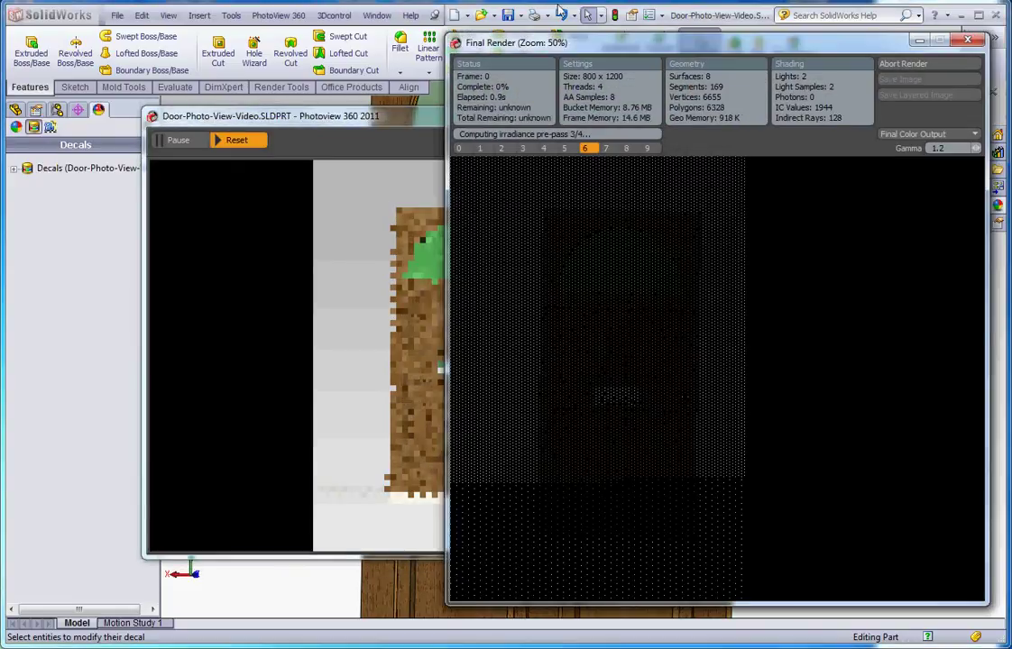
drag(628, 52, 508, 43)
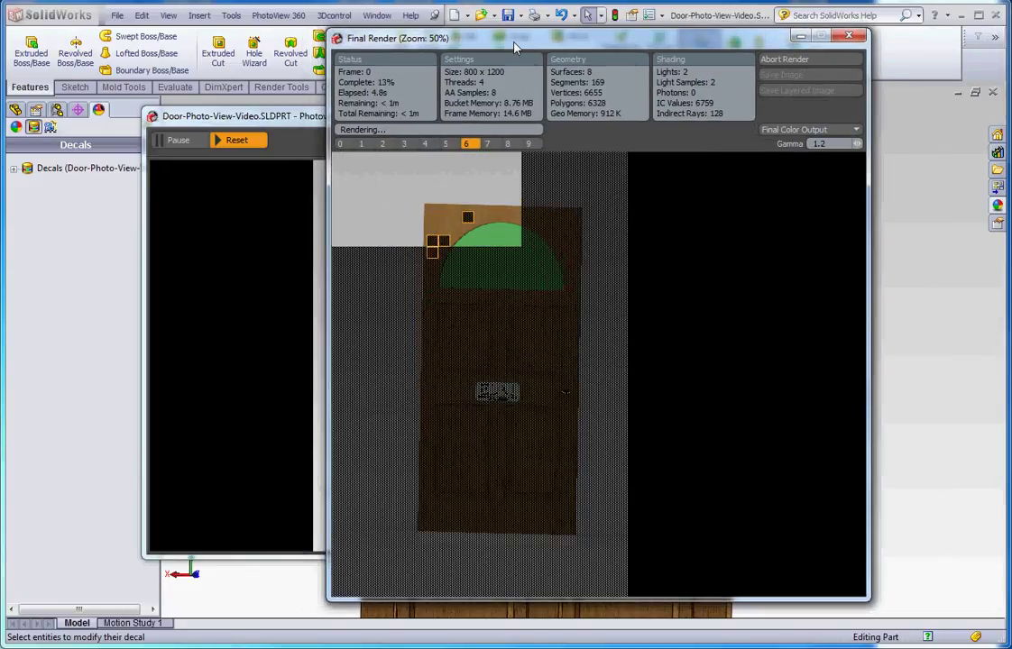